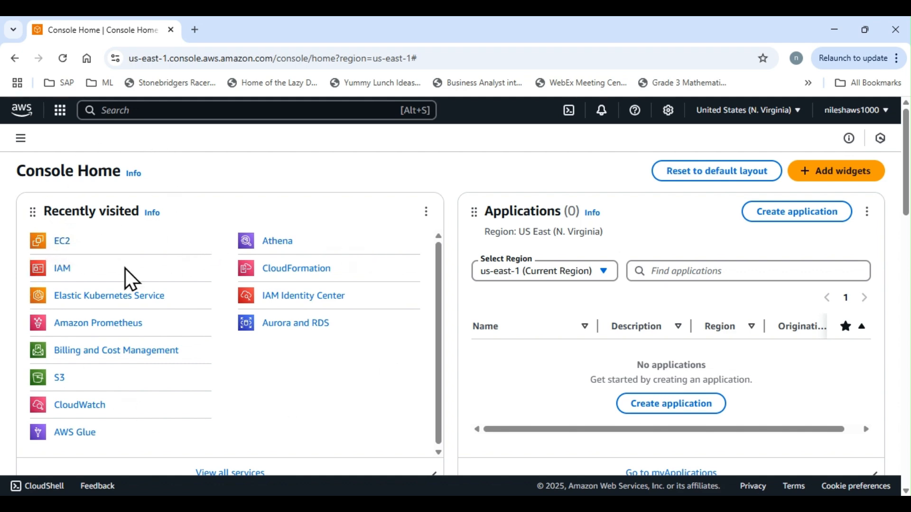
# Start launching a new EC2 instance and name it MyWebServerInstance
pyautogui.click(64, 243)
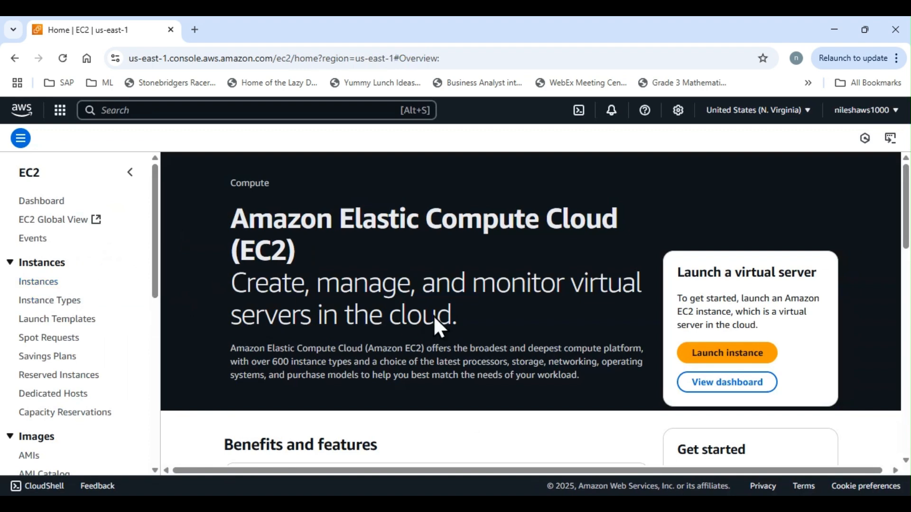
pyautogui.click(720, 357)
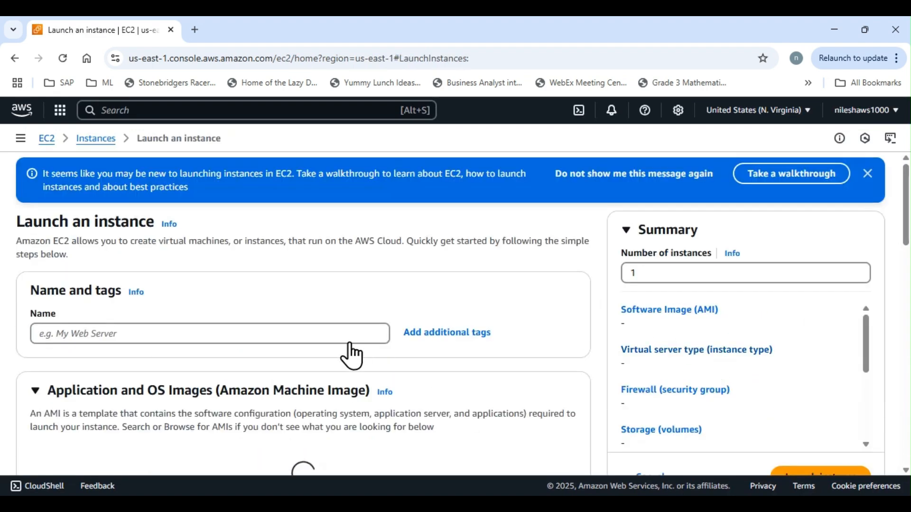
pyautogui.click(317, 335)
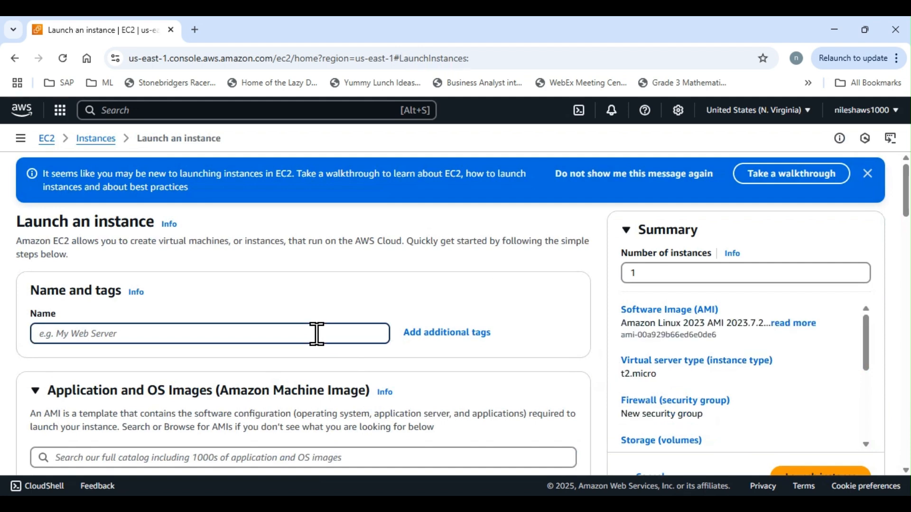
pyautogui.write('MyWebServerInstance')
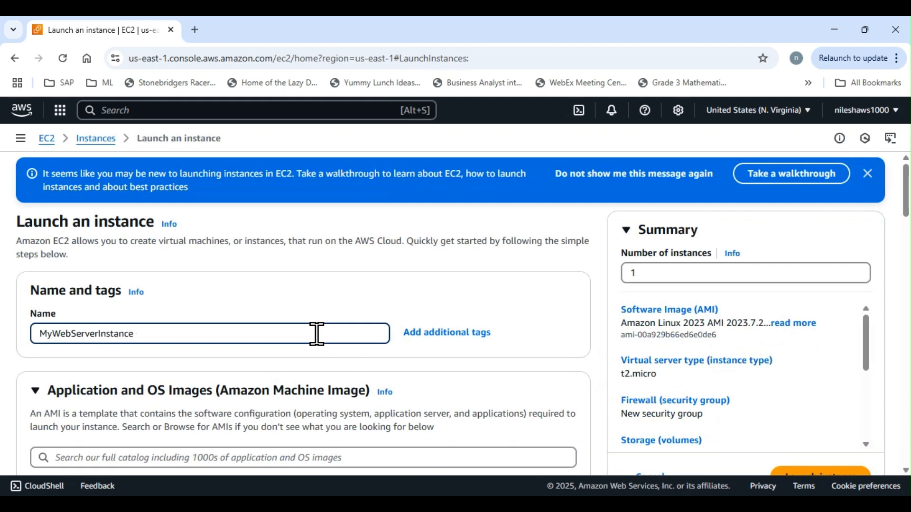
# Review the Amazon Machine Image settings and the available instance types, leaving the selected type as it is
pyautogui.scroll(-6, 316, 332)
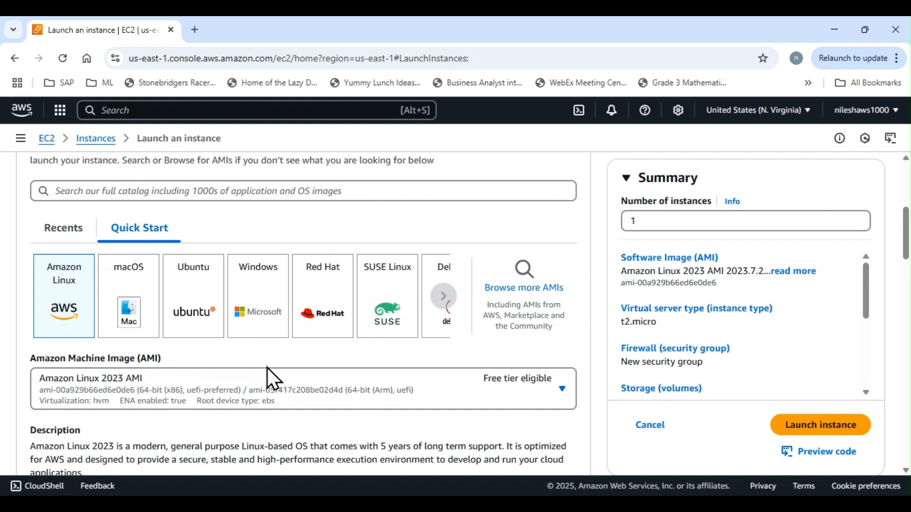
pyautogui.scroll(-3, 284, 370)
pyautogui.scroll(-2, 289, 368)
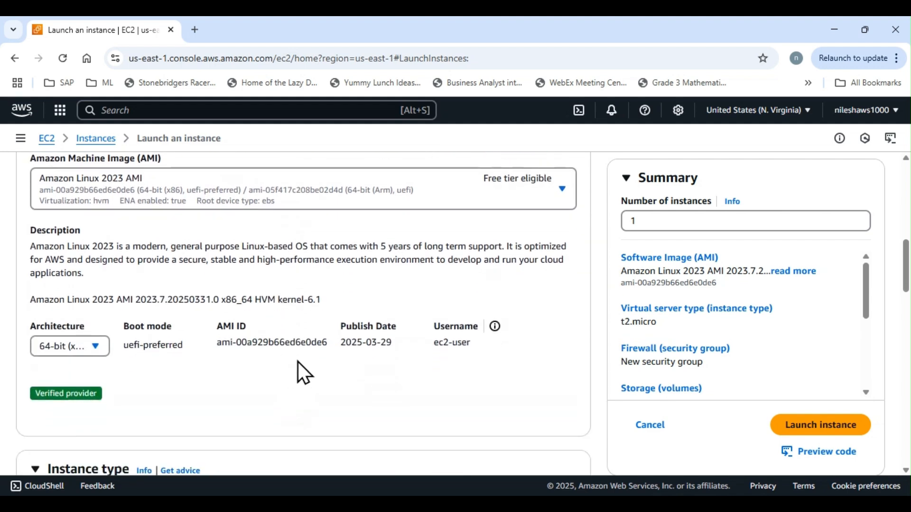
pyautogui.scroll(-5, 278, 361)
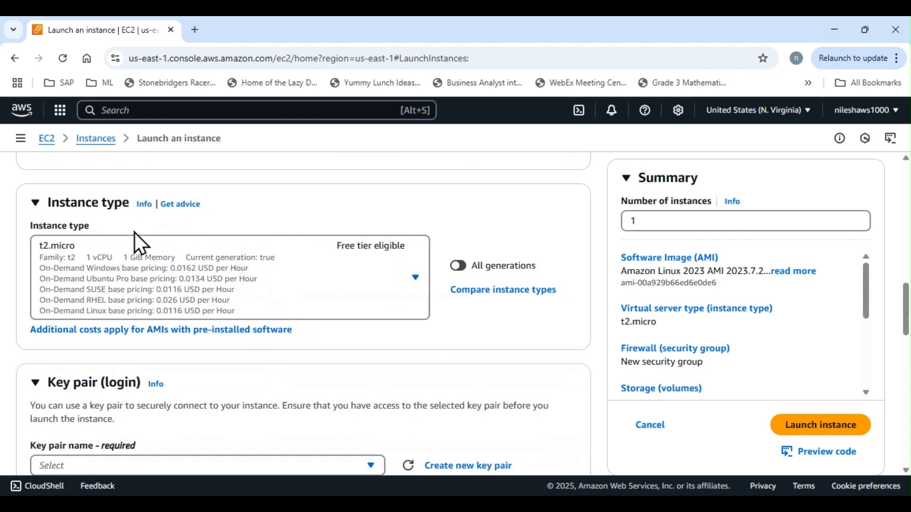
pyautogui.click(289, 289)
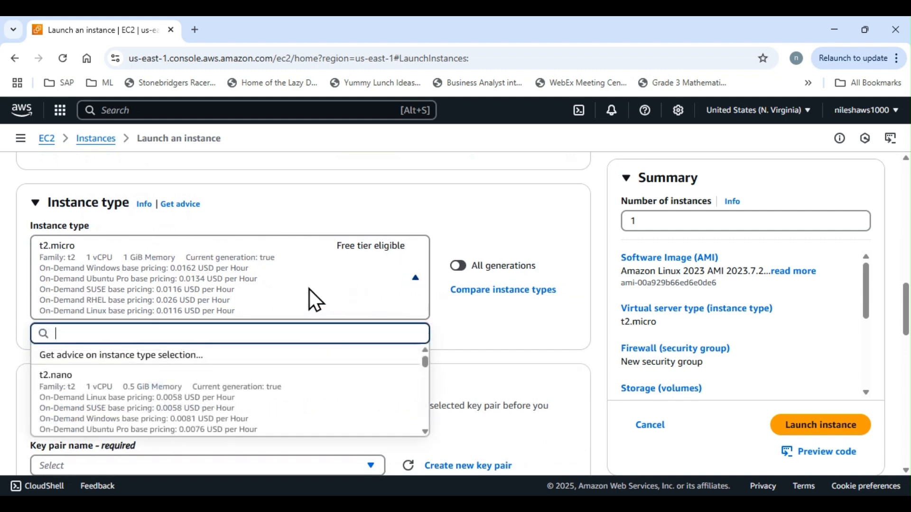
pyautogui.scroll(-1, 345, 358)
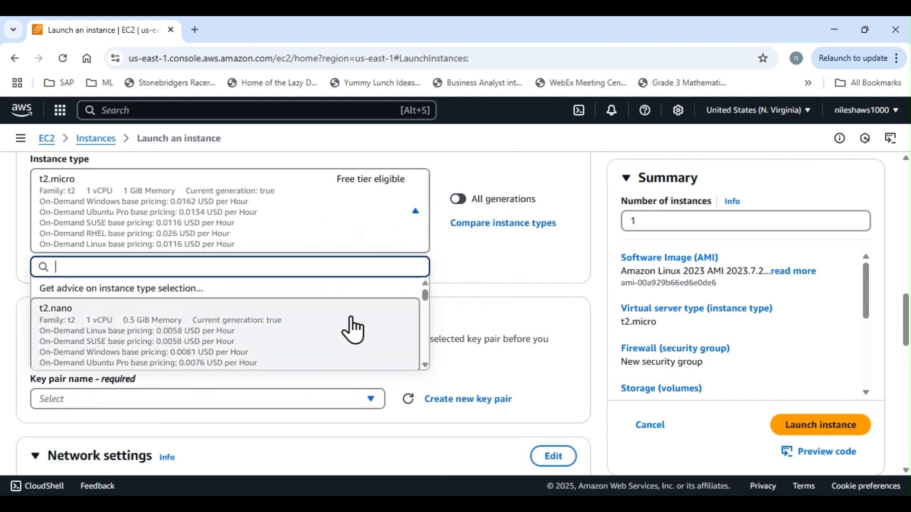
pyautogui.click(426, 365)
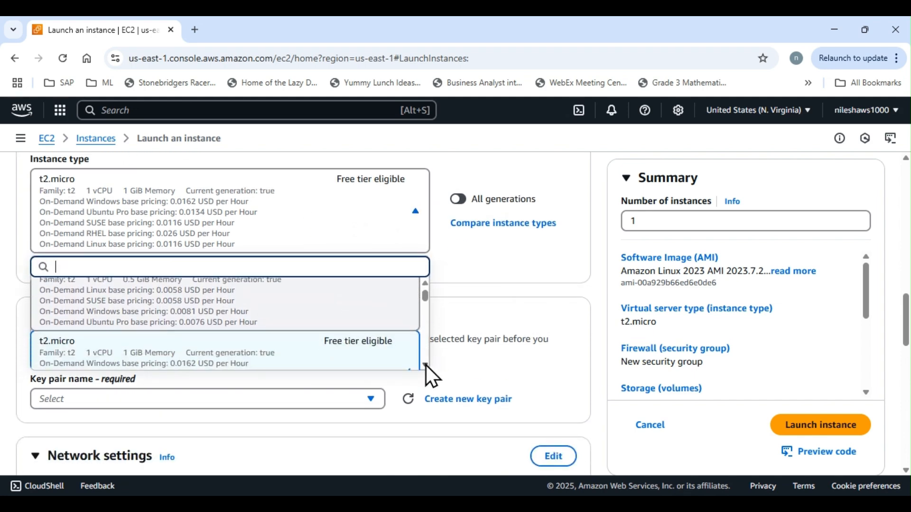
pyautogui.scroll(-5, 426, 366)
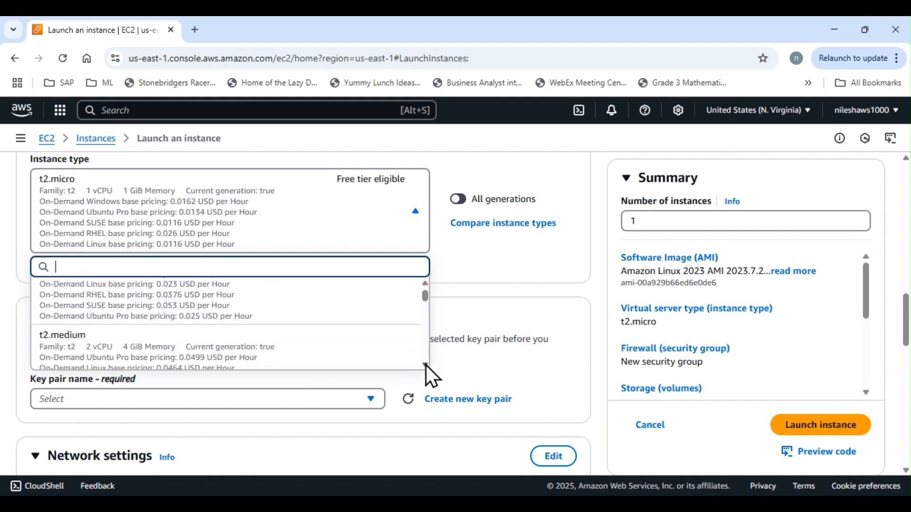
pyautogui.scroll(-3, 426, 365)
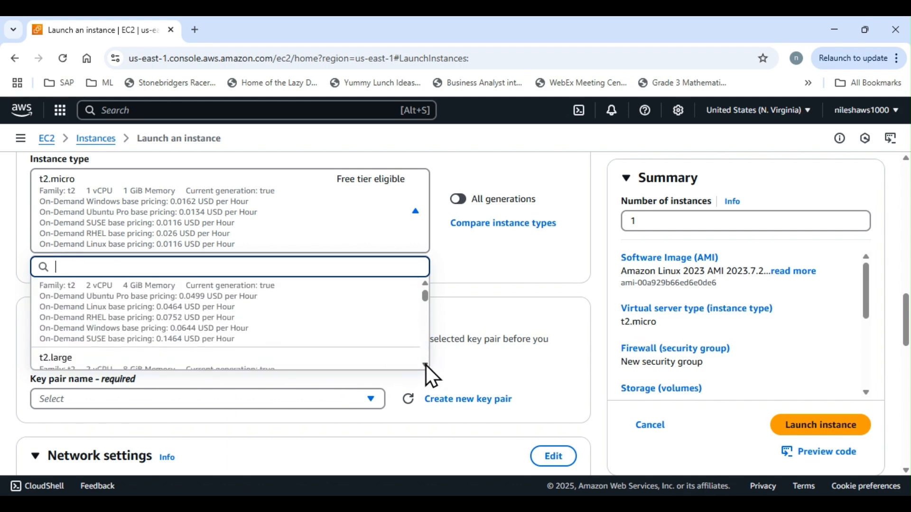
pyautogui.click(460, 265)
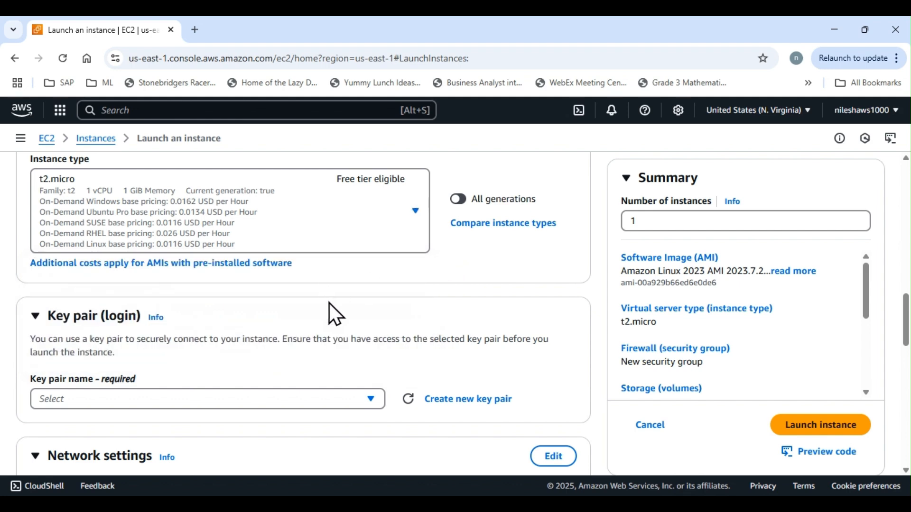
# Select K1EC2 as the key pair for logging in to the instance
pyautogui.scroll(-1, 375, 306)
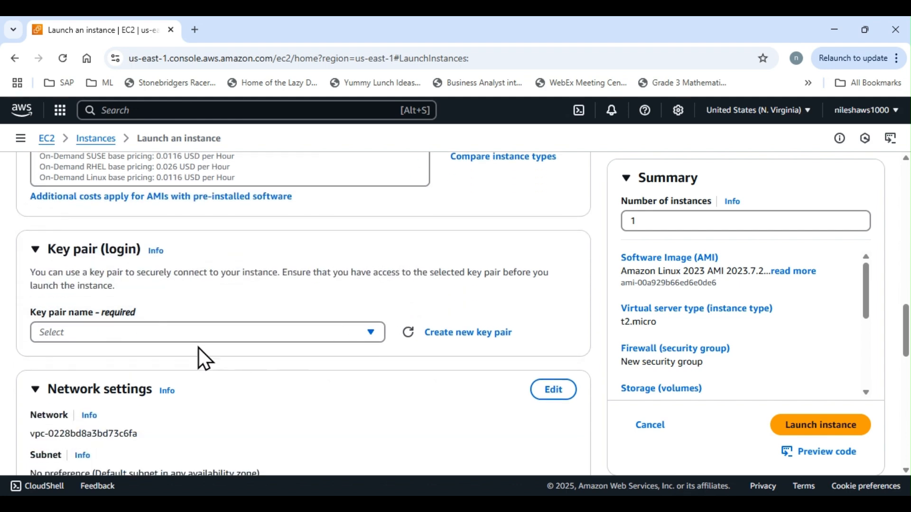
pyautogui.click(273, 332)
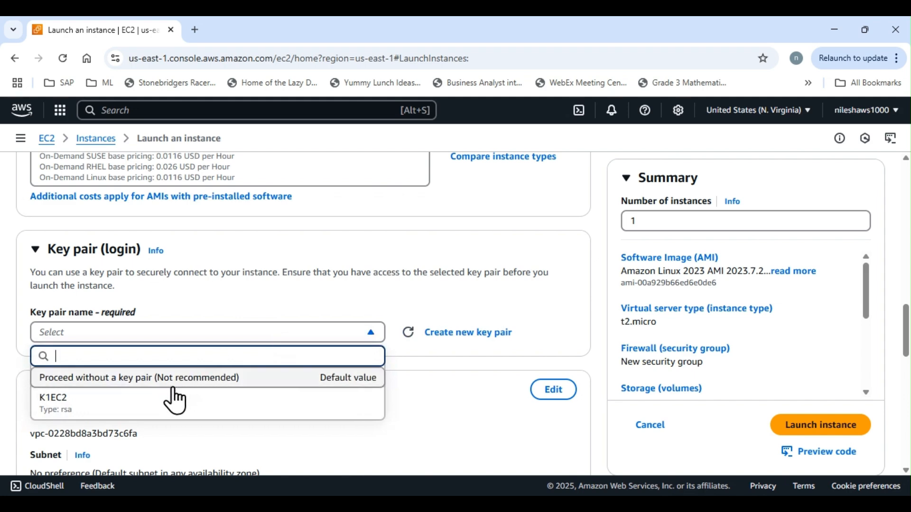
pyautogui.click(96, 412)
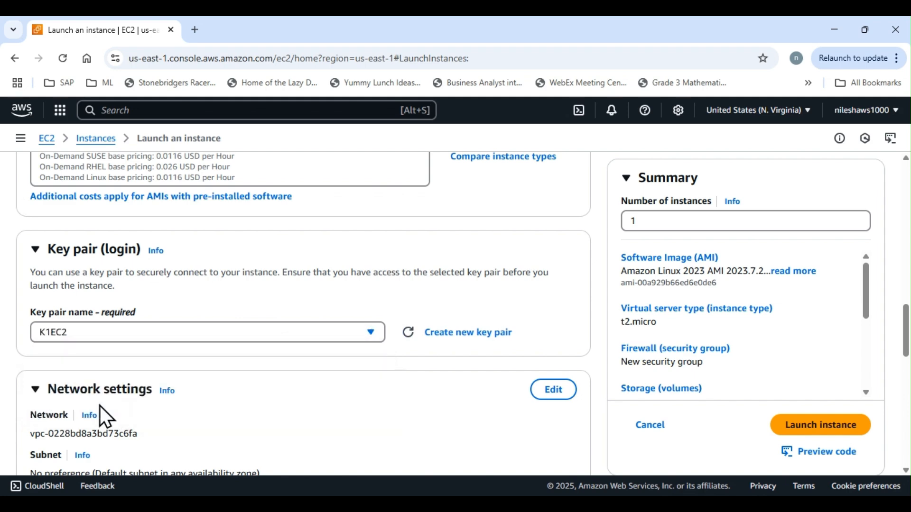
# Allow HTTPS and HTTP traffic from the internet in the new security group
pyautogui.scroll(-5, 327, 311)
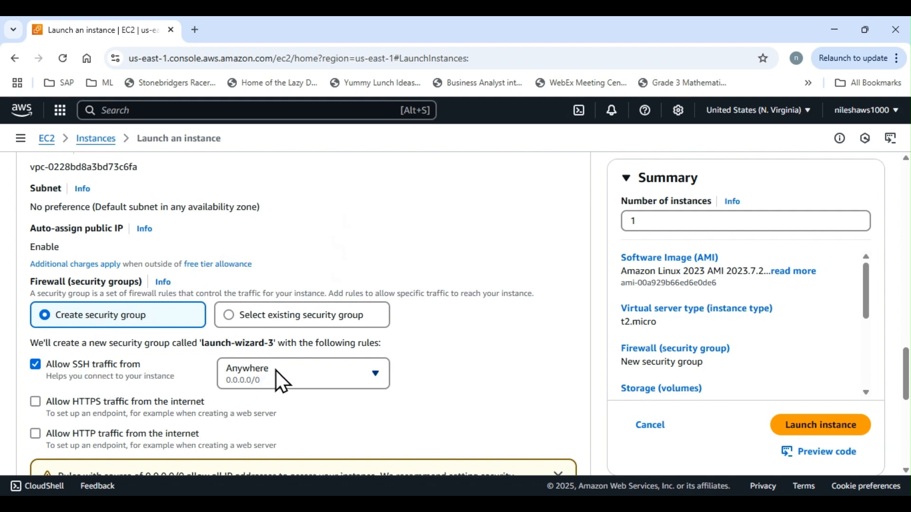
pyautogui.scroll(-1, 387, 316)
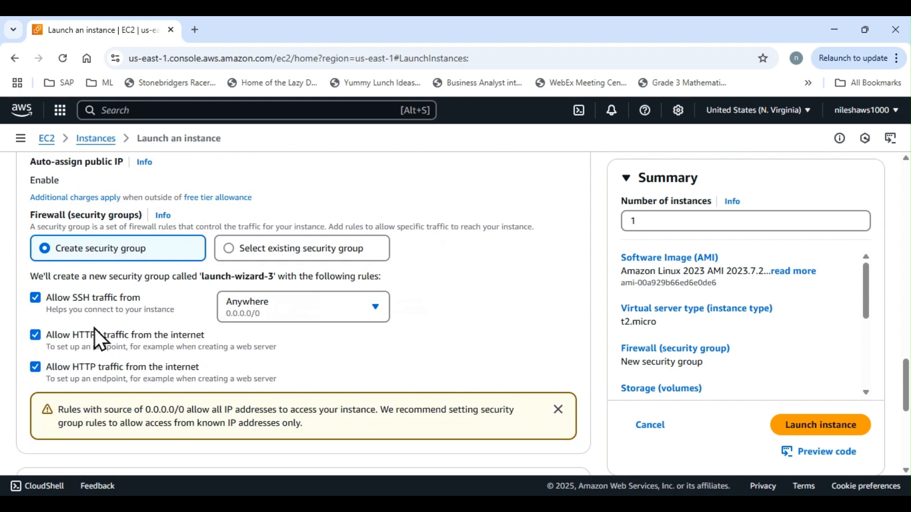
pyautogui.scroll(2, 240, 249)
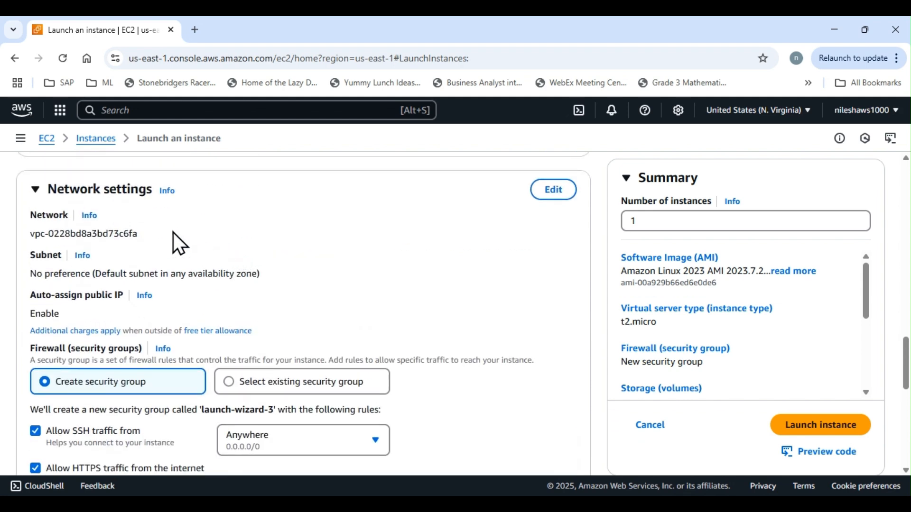
pyautogui.scroll(-2, 320, 270)
pyautogui.scroll(2, 107, 248)
pyautogui.scroll(-2, 307, 256)
# Expand the instance's advanced details and find the optional User data field
pyautogui.scroll(-4, 408, 256)
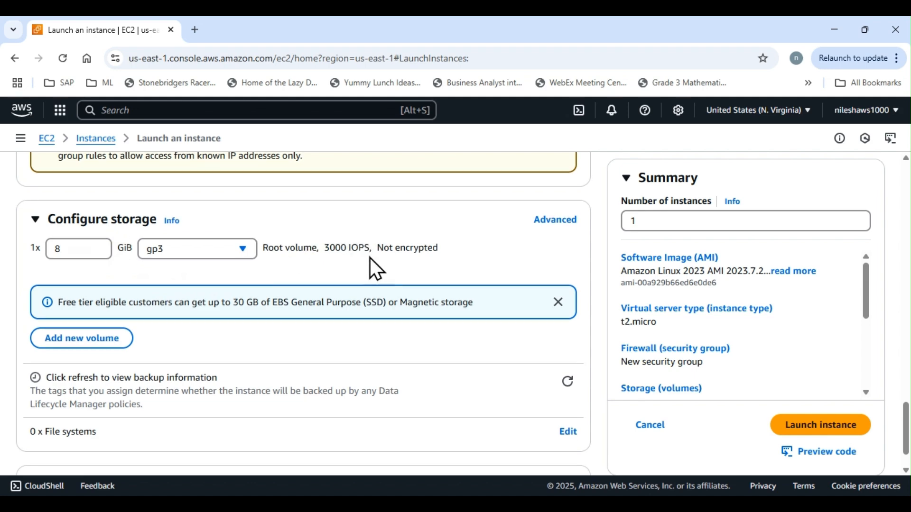
pyautogui.scroll(-1, 370, 258)
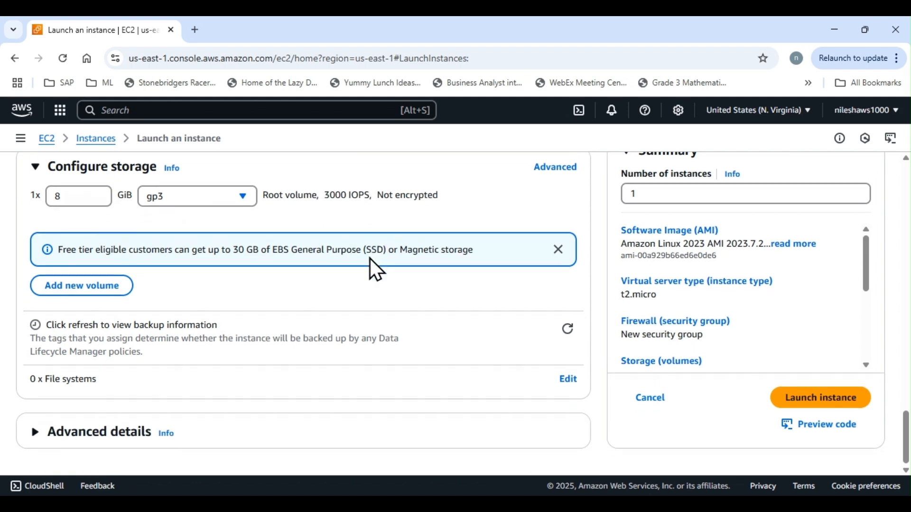
pyautogui.click(76, 434)
pyautogui.scroll(-2, 279, 331)
pyautogui.scroll(-8, 280, 330)
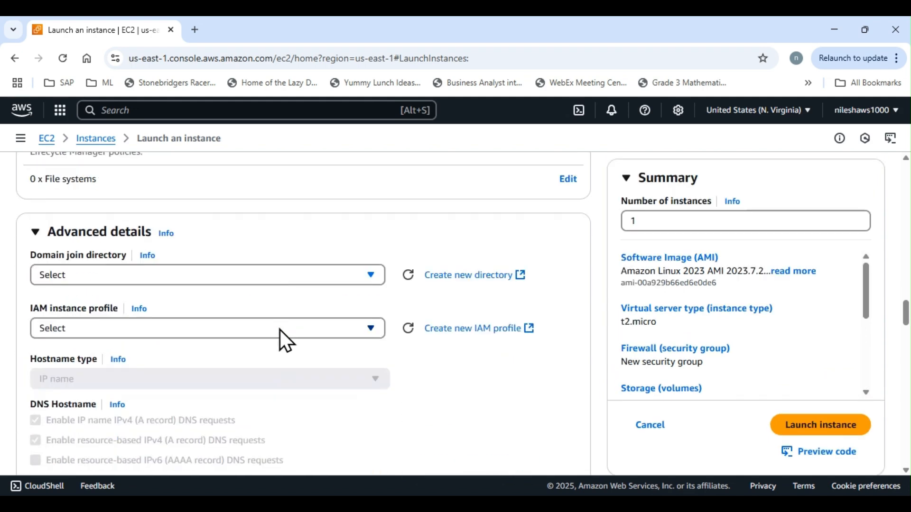
pyautogui.scroll(-12, 280, 330)
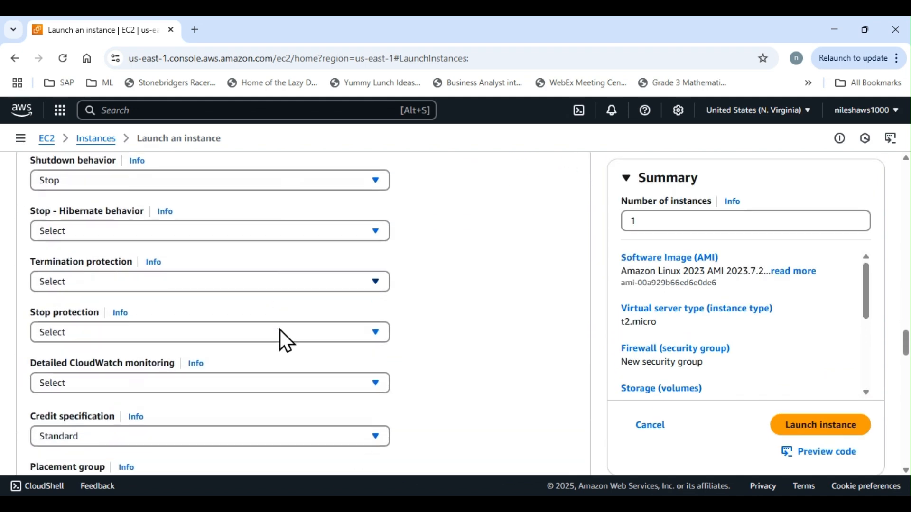
pyautogui.scroll(-13, 280, 329)
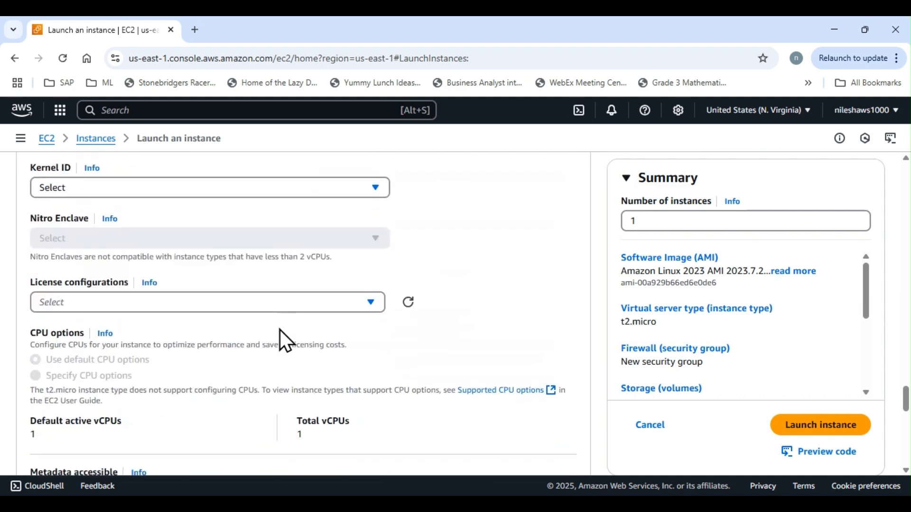
pyautogui.scroll(-4, 280, 330)
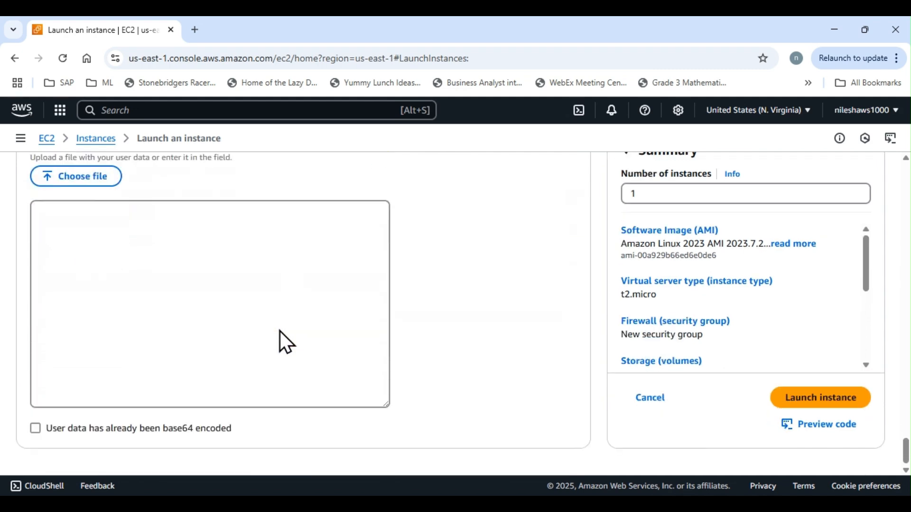
pyautogui.scroll(3, 280, 331)
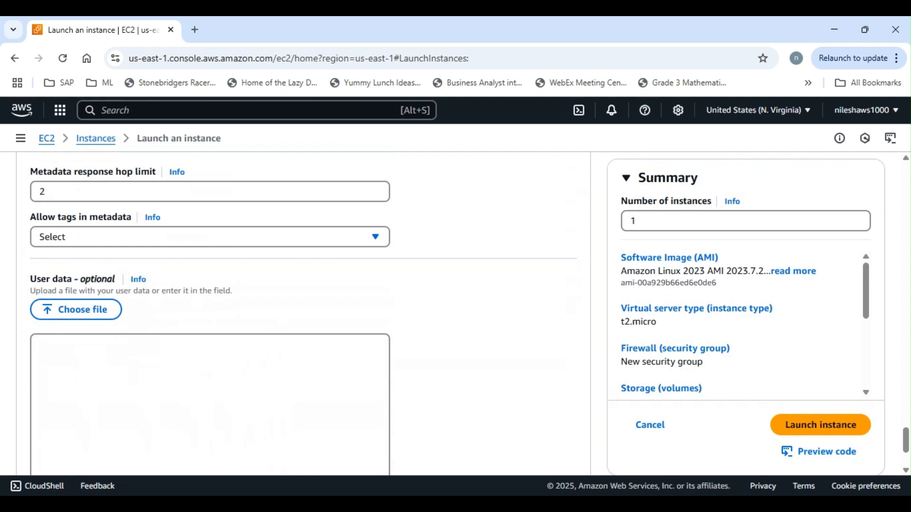
# Insert a bash user data script that runs yum update, installs httpd.x86_64, and starts and enables httpd.service
pyautogui.hotkey('alt', 'Tab')
pyautogui.hotkey('alt', 'Tab')
pyautogui.hotkey('alt', 'Tab')
pyautogui.click(142, 348)
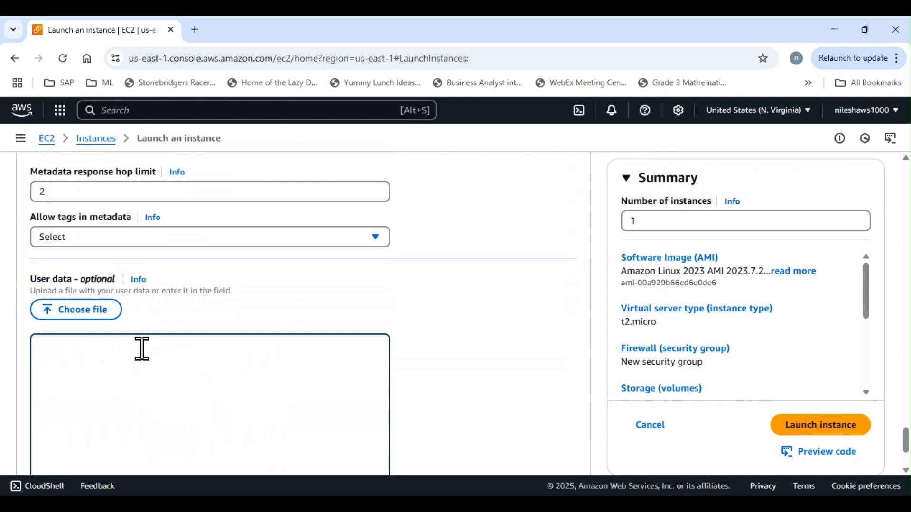
pyautogui.write('#!/bin/bash # use this for your user data (script without new lines) # install httpd (Linux 2 version) sudo yum update -y sudo yum install httpd.x86_64 -y systemctl start httpd.service systemctl enable httpd.service')
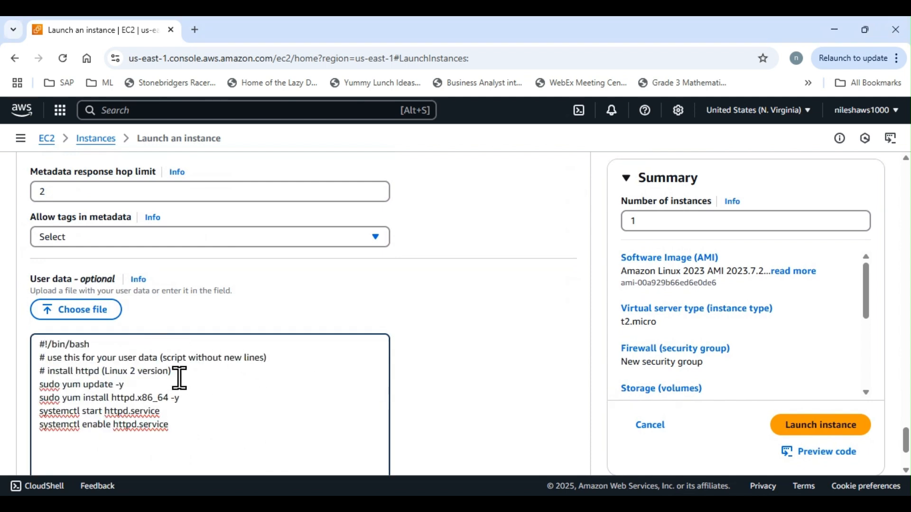
# Remove the two comment lines below #!/bin/bash from the user data script, leaving no blank line
pyautogui.moveTo(180, 378); pyautogui.dragTo(25, 376)
pyautogui.click(219, 381)
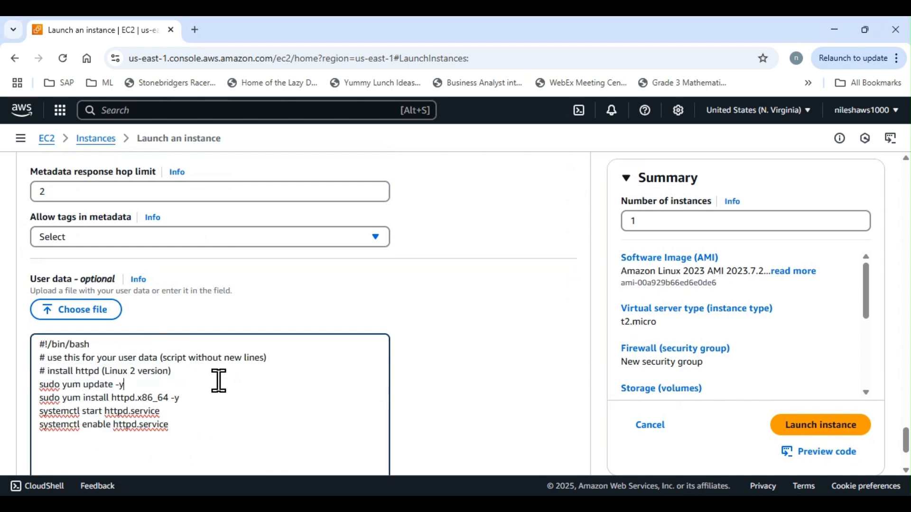
pyautogui.moveTo(193, 374); pyautogui.dragTo(35, 356)
pyautogui.press('BackSpace')
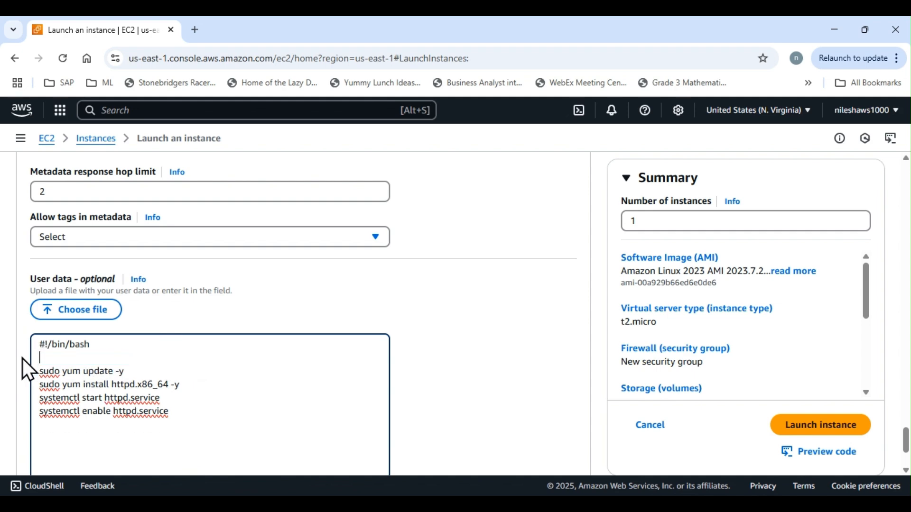
pyautogui.press('BackSpace')
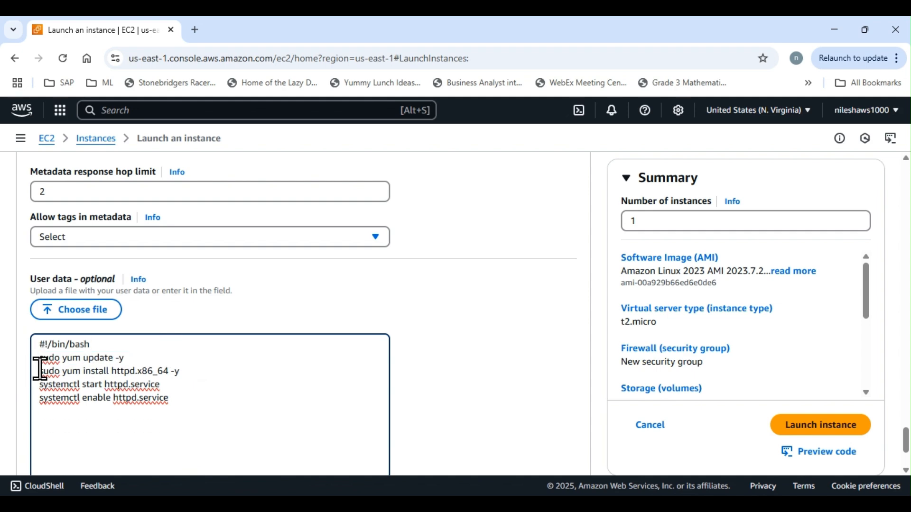
# Review the script's yum update, httpd install, service start and service enable commands line by line
pyautogui.moveTo(124, 359); pyautogui.dragTo(36, 359)
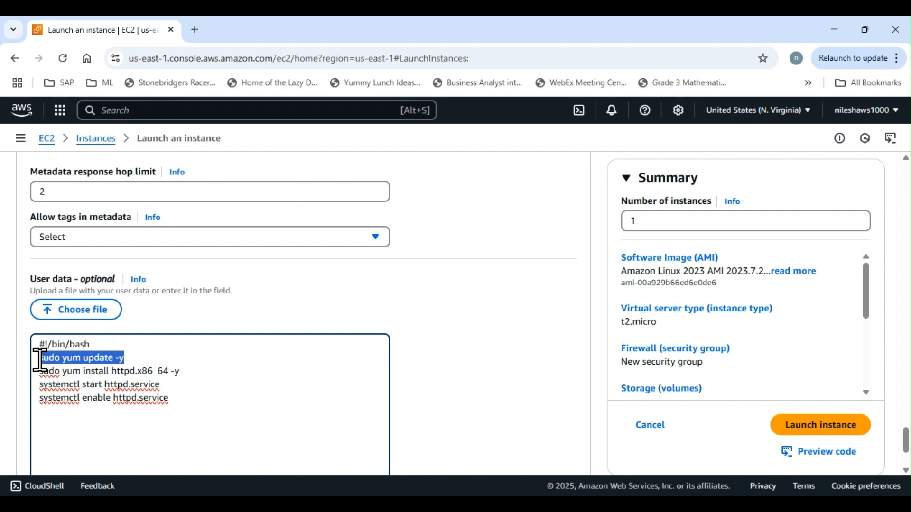
pyautogui.moveTo(201, 374); pyautogui.dragTo(36, 371)
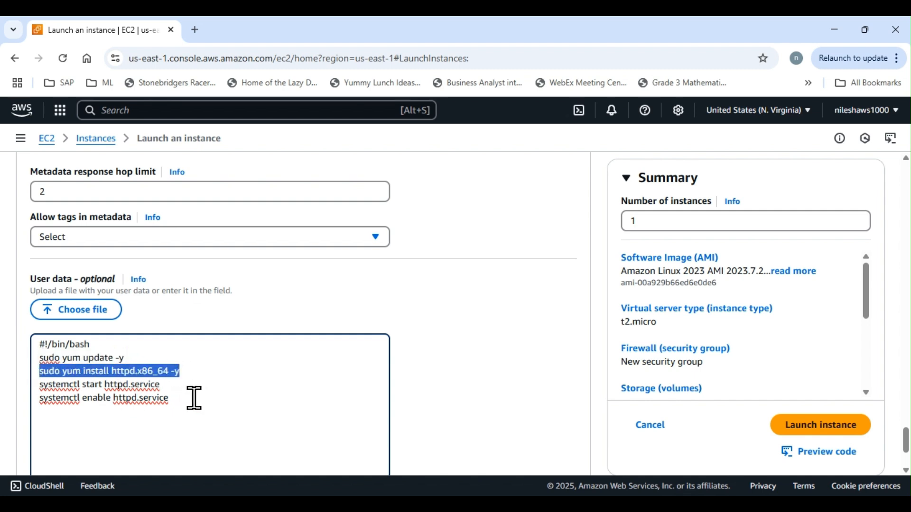
pyautogui.moveTo(161, 385); pyautogui.dragTo(45, 386)
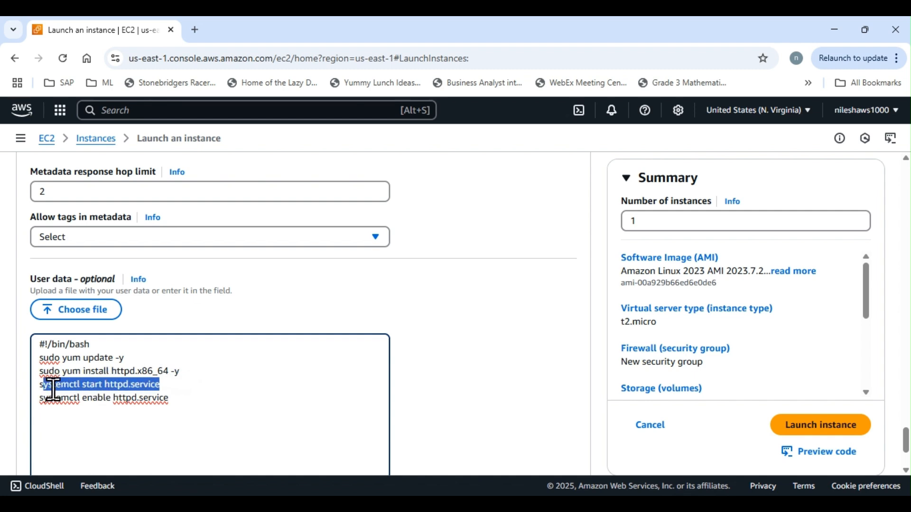
pyautogui.moveTo(177, 400); pyautogui.dragTo(30, 397)
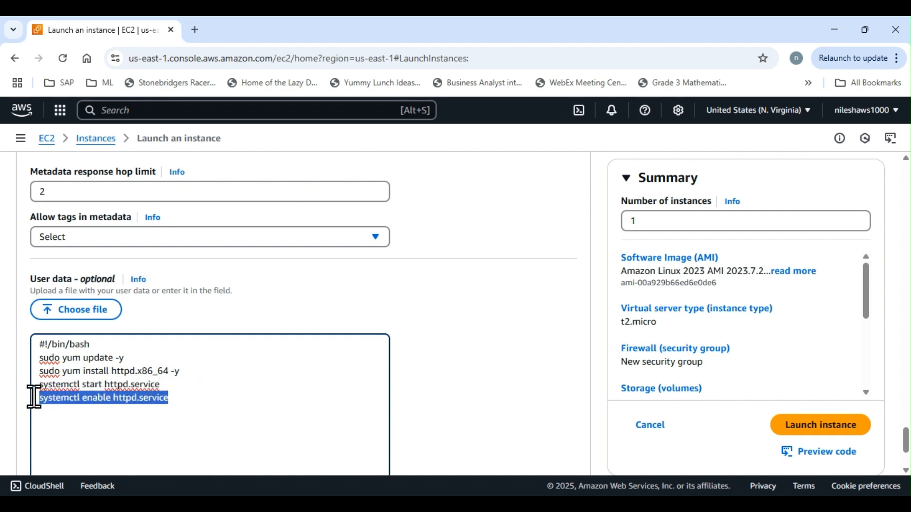
# Launch the instance with the completed user data script
pyautogui.scroll(-3, 408, 298)
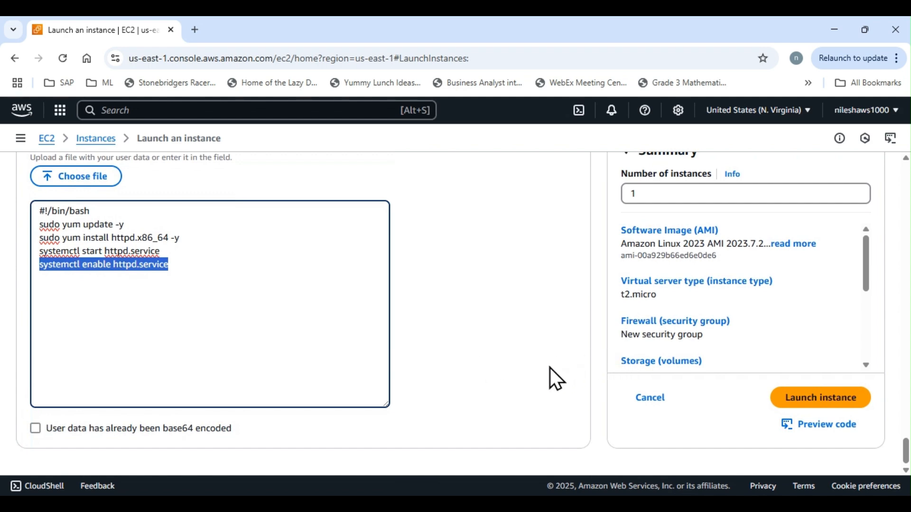
pyautogui.scroll(3, 556, 378)
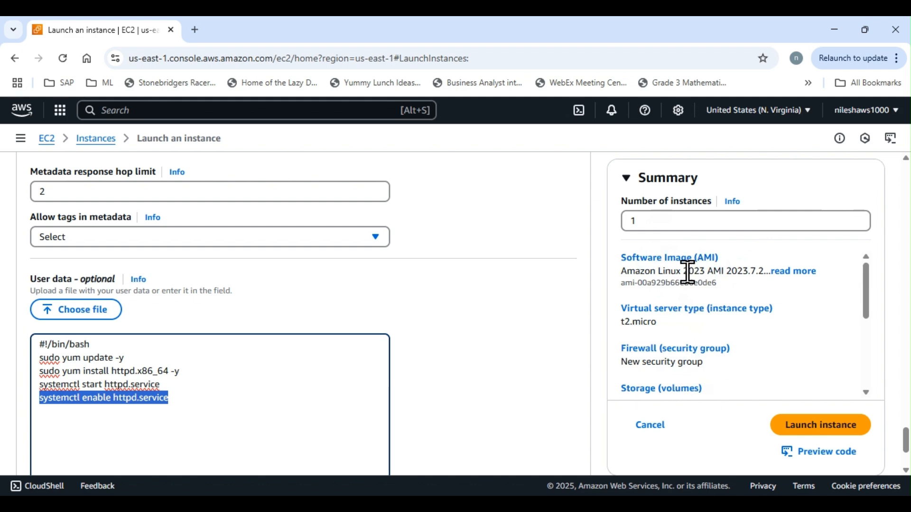
pyautogui.click(824, 431)
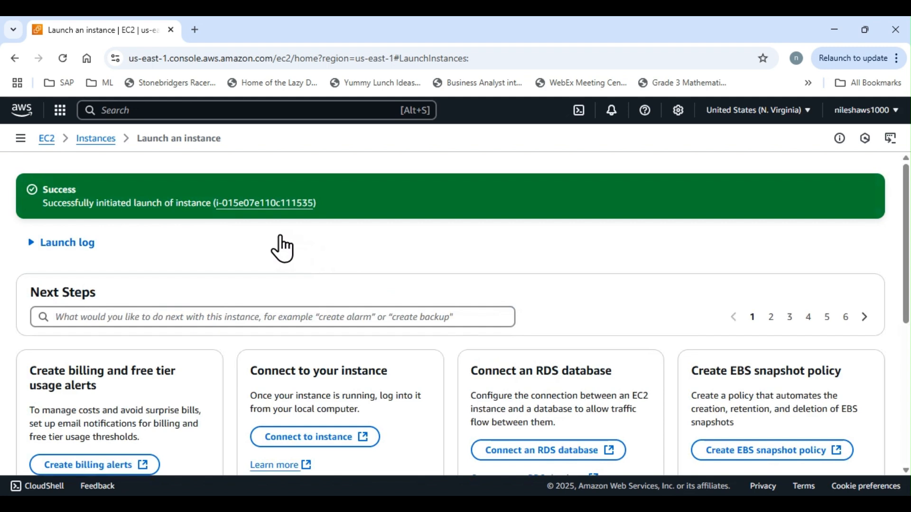
# Expand the launch log to check it, and select MyWebServerInstance in the list of EC2 instances
pyautogui.click(30, 243)
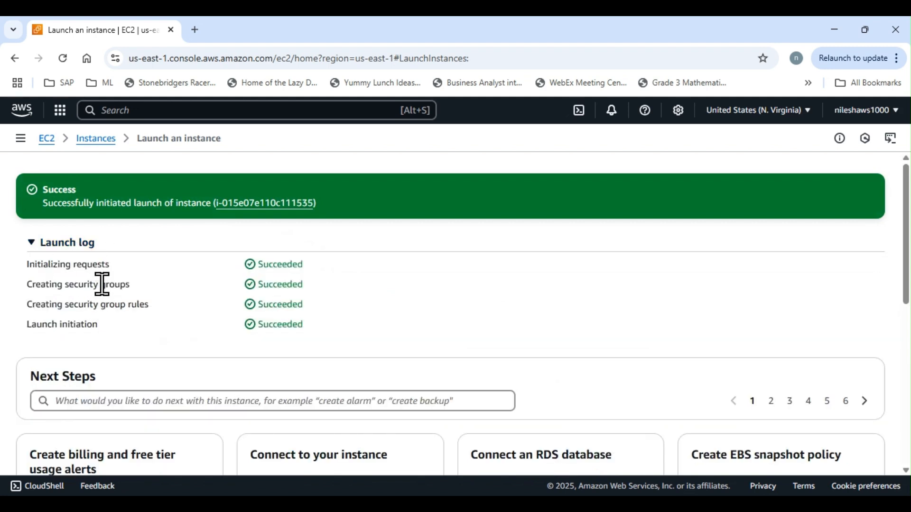
pyautogui.click(105, 139)
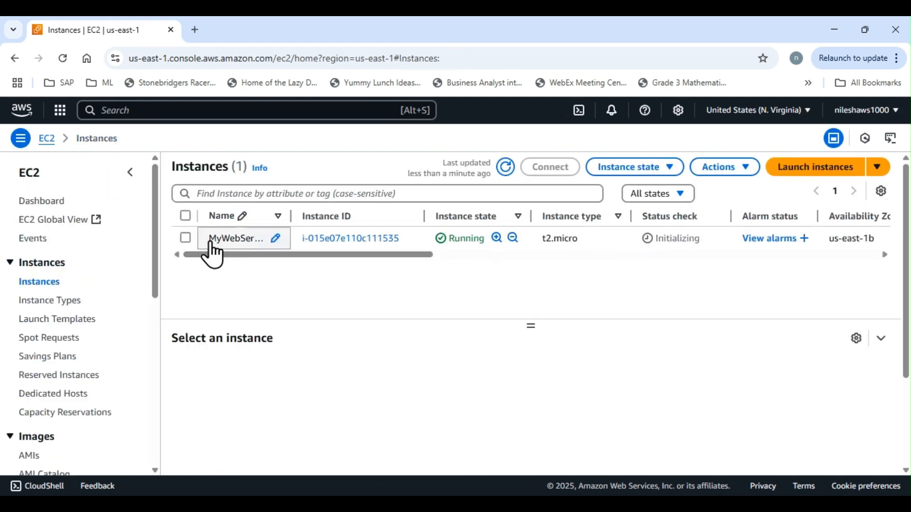
pyautogui.click(185, 238)
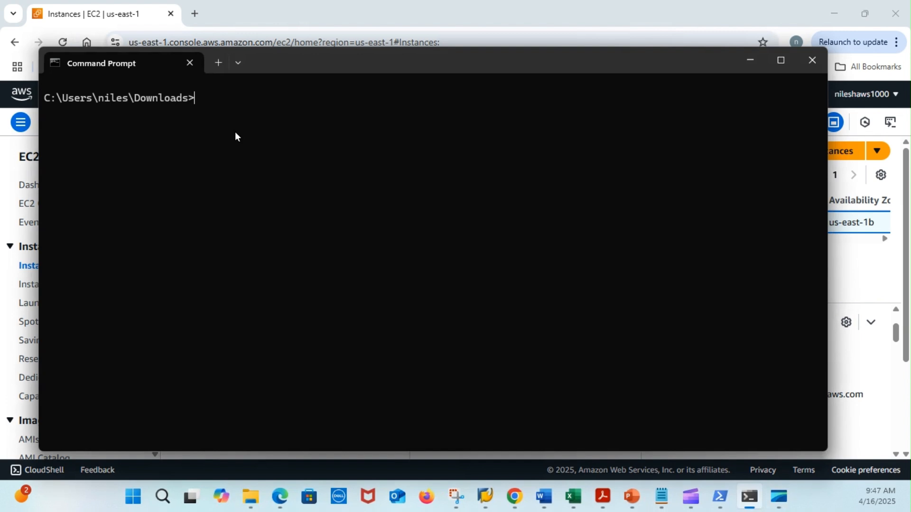
# In Command Prompt, list the .pem key files in the Downloads folder with dir *.pem
pyautogui.moveTo(274, 59); pyautogui.dragTo(318, 98)
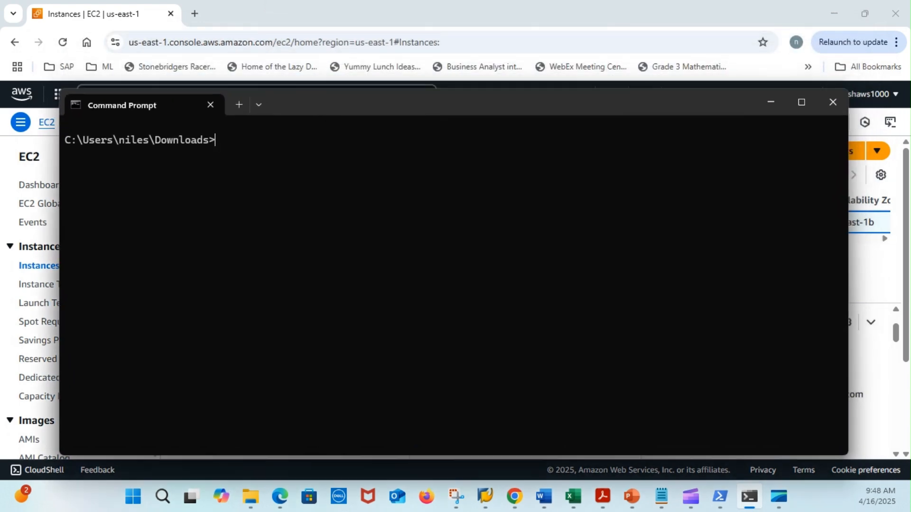
pyautogui.write('dir *.pem')
pyautogui.press('Return')
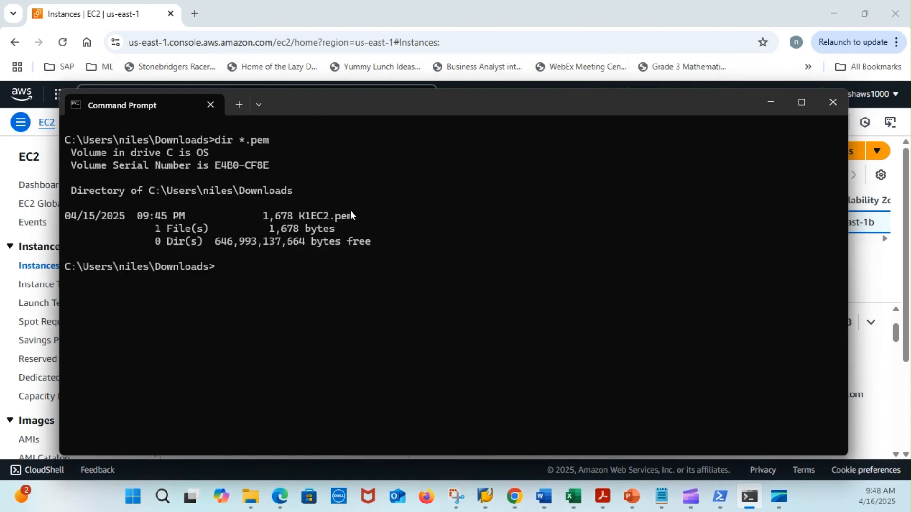
# Connect over SSH as ec2-user to the instance's public IPv4 address 54.175.6.236, using the K1EC2.pem key file
pyautogui.moveTo(350, 209)
pyautogui.mouseDown()
pyautogui.moveTo(315, 214)
pyautogui.moveTo(348, 213)
pyautogui.mouseUp()
pyautogui.hotkey('ctrl', 'c')
pyautogui.write('ssh -i "K1EC2.pem" ec2')
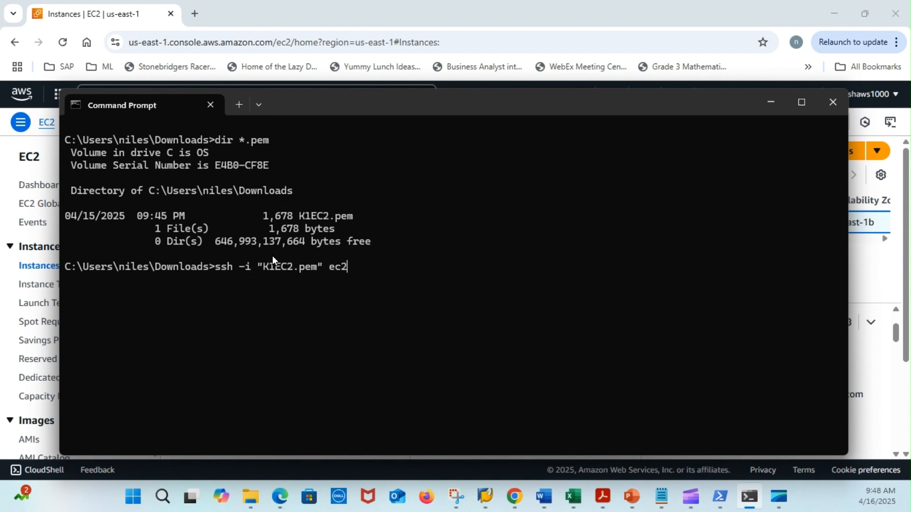
pyautogui.write('-user@')
pyautogui.click(299, 14)
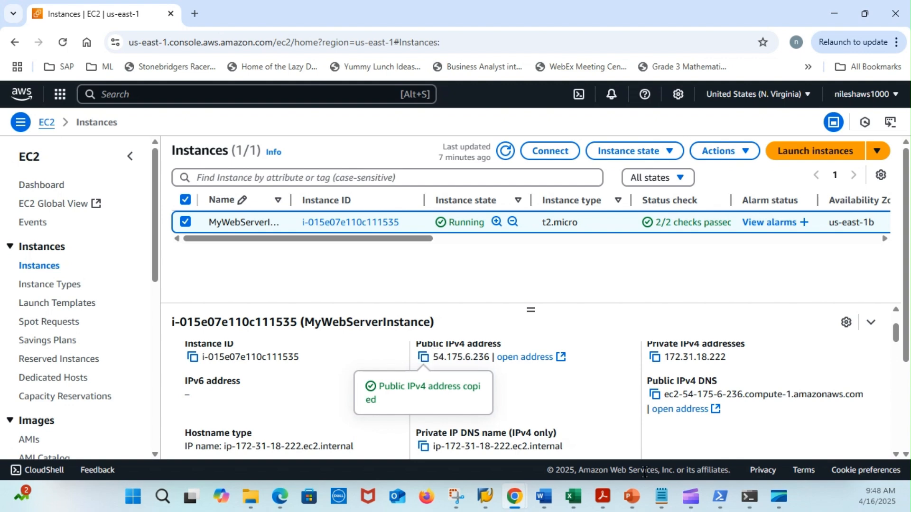
pyautogui.moveTo(781, 495)
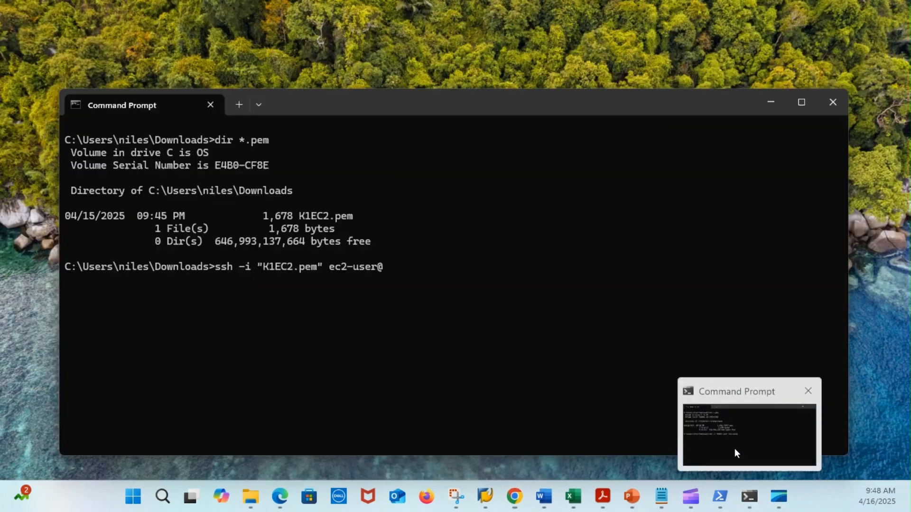
pyautogui.click(734, 448)
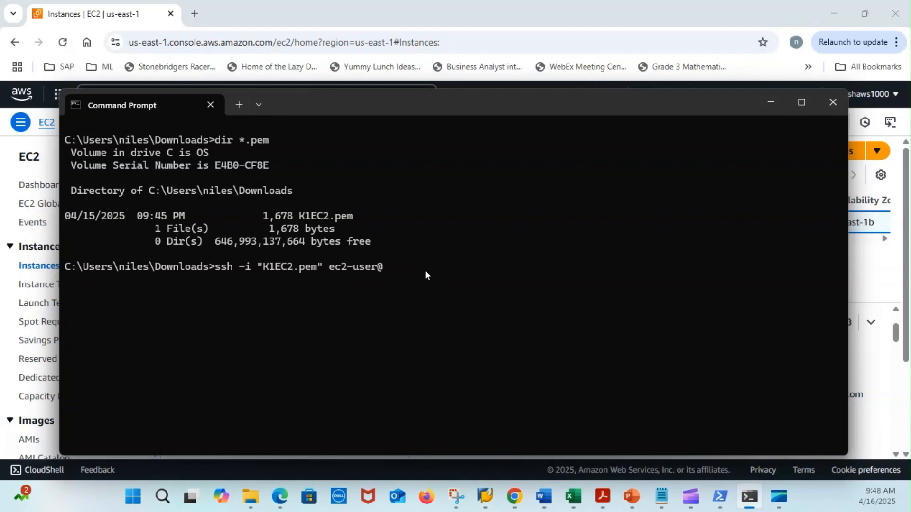
pyautogui.hotkey('ctrl', 'v')
pyautogui.press('Return')
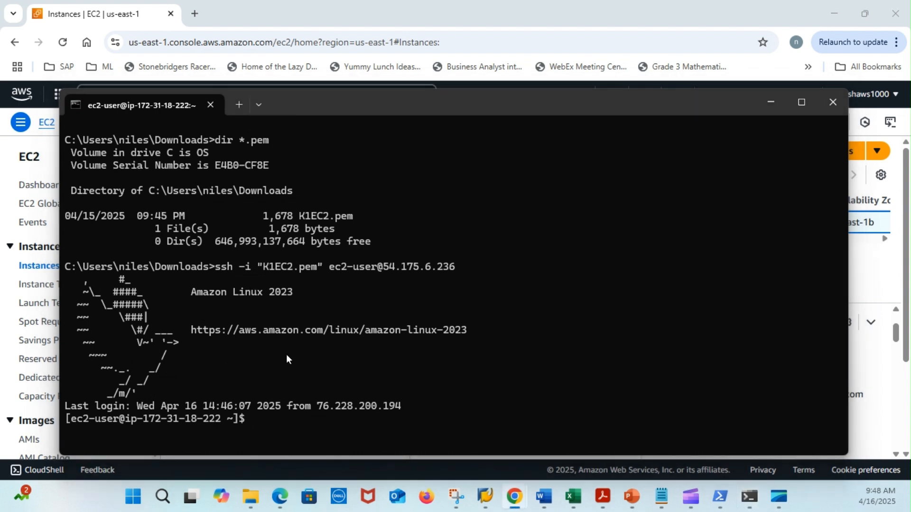
# Check the web server service on the instance with sudo systemctl status httpd
pyautogui.click(277, 420)
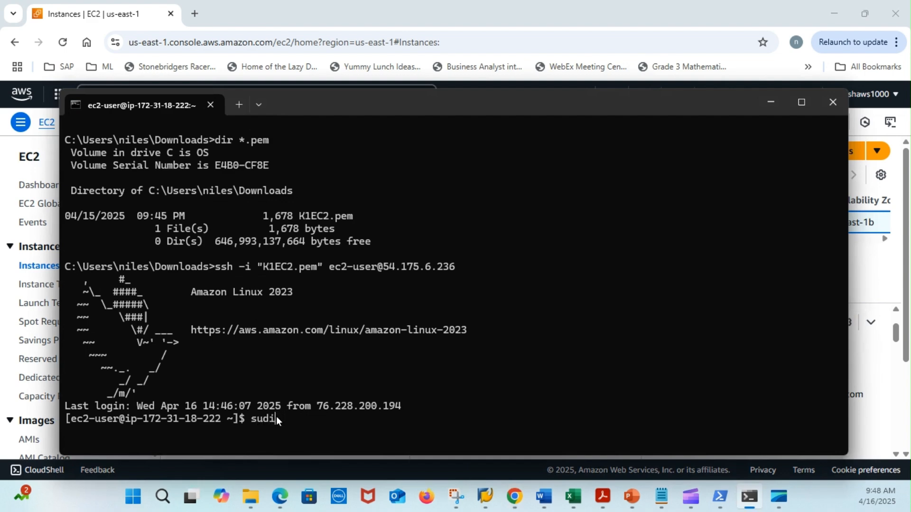
pyautogui.write('sudo systemctl status httpd')
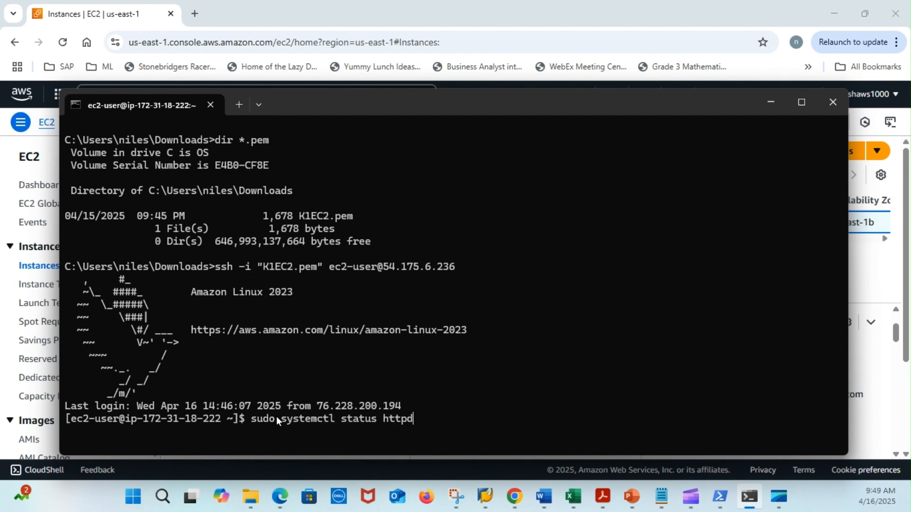
pyautogui.press('Return')
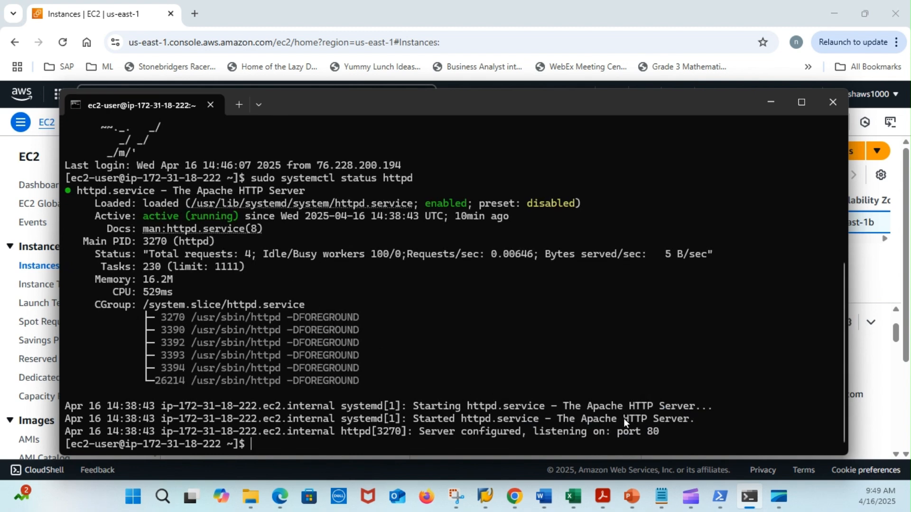
# Switch to Chrome and open the instance's public IPv4 address 54.175.6.236, changing the URL from https to http
pyautogui.click(322, 11)
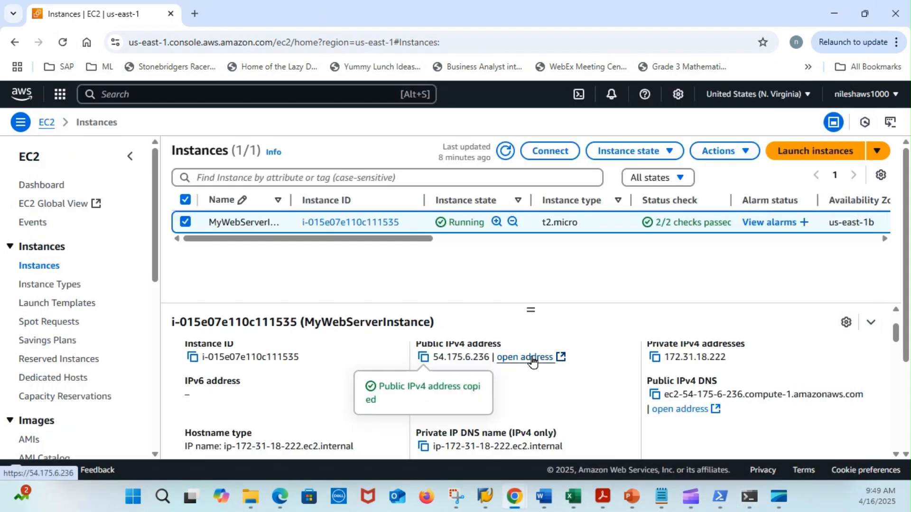
pyautogui.click(532, 356)
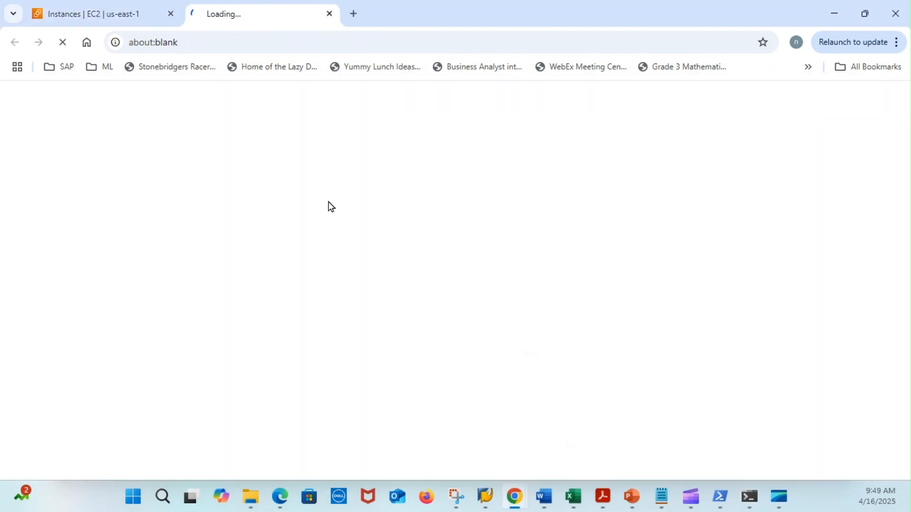
pyautogui.click(149, 41)
pyautogui.click(148, 41)
pyautogui.write('s://54.175.6.236')
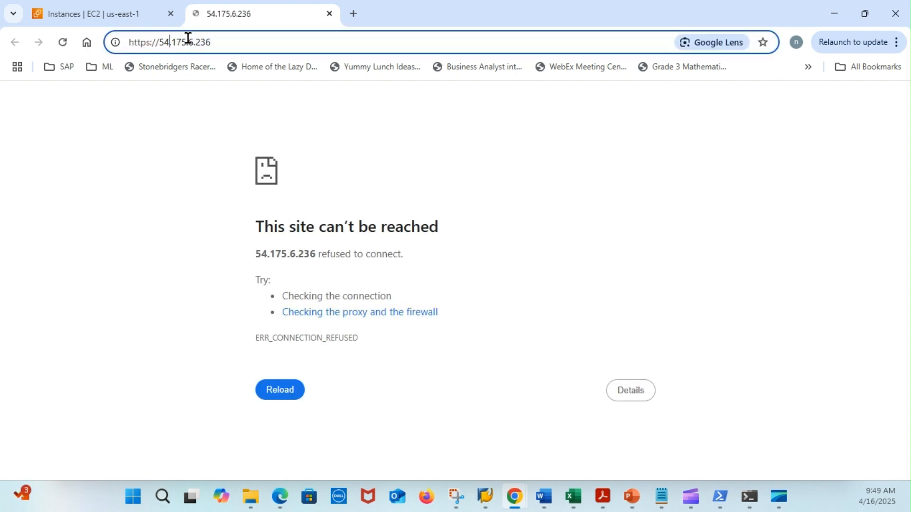
pyautogui.press('Left')
pyautogui.press('Left')
pyautogui.press('Left')
pyautogui.press('Left')
pyautogui.press('Left')
pyautogui.press('Return')
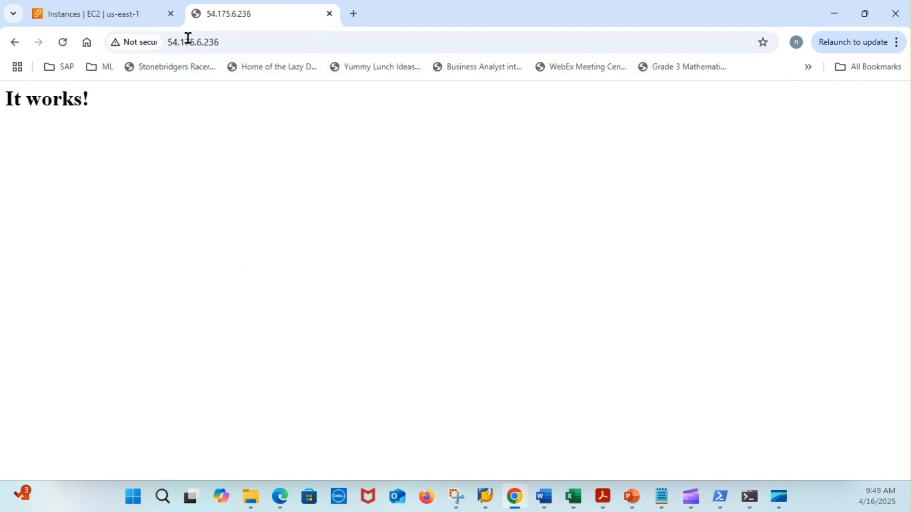
# Open the instance's public IPv4 DNS address from its details, changing the URL from https to http
pyautogui.click(141, 19)
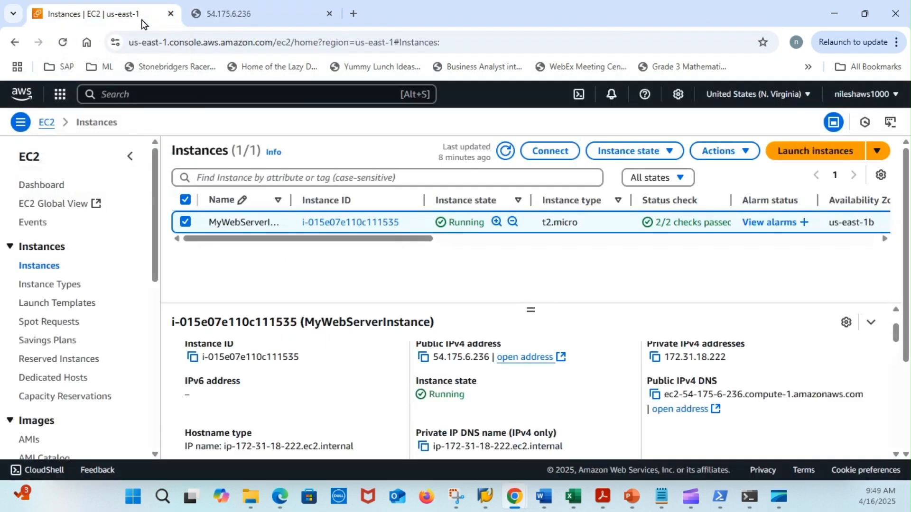
pyautogui.click(672, 409)
pyautogui.click(225, 43)
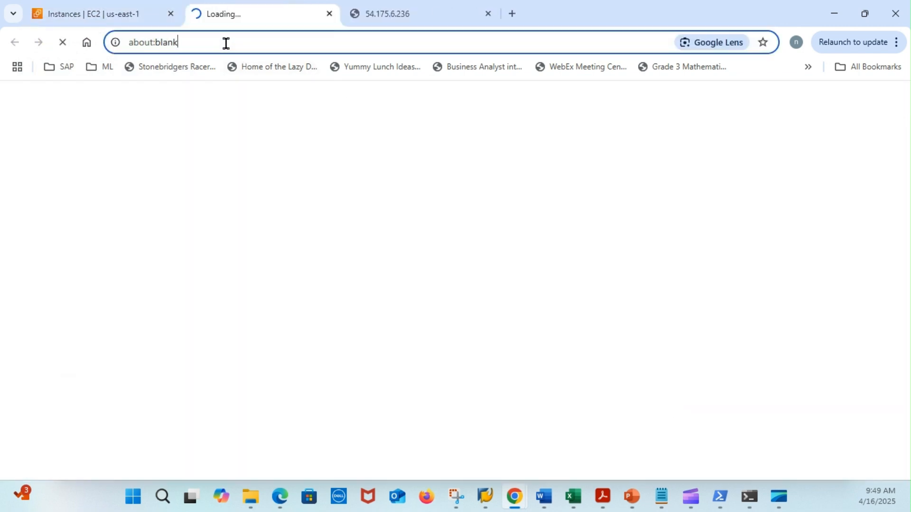
pyautogui.click(242, 43)
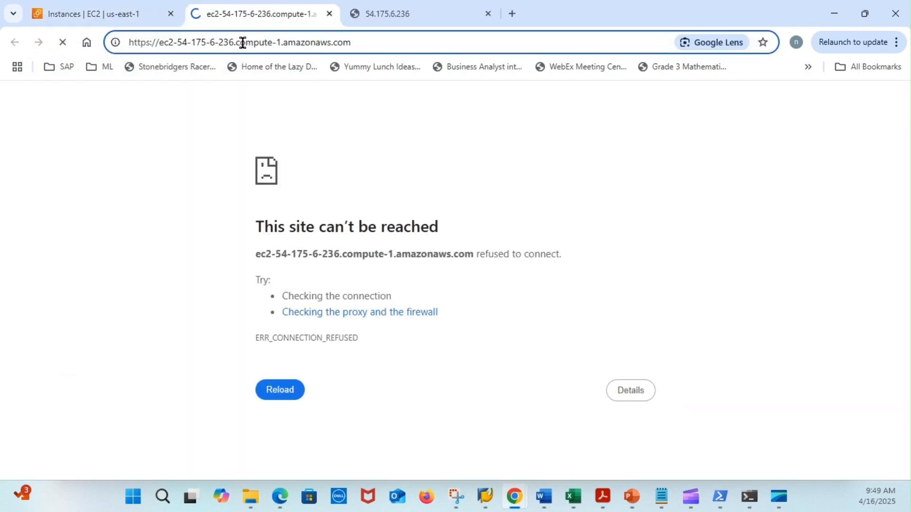
pyautogui.hotkey('ctrl', 'Left')
pyautogui.hotkey('ctrl', 'Left')
pyautogui.hotkey('ctrl', 'Left')
pyautogui.hotkey('ctrl', 'Left')
pyautogui.hotkey('ctrl', 'Left')
pyautogui.hotkey('ctrl', 'Left')
pyautogui.hotkey('ctrl', 'Left')
pyautogui.press('Right')
pyautogui.press('Right')
pyautogui.press('Right')
pyautogui.press('Right')
pyautogui.press('Right')
pyautogui.press('BackSpace')
pyautogui.press('Return')
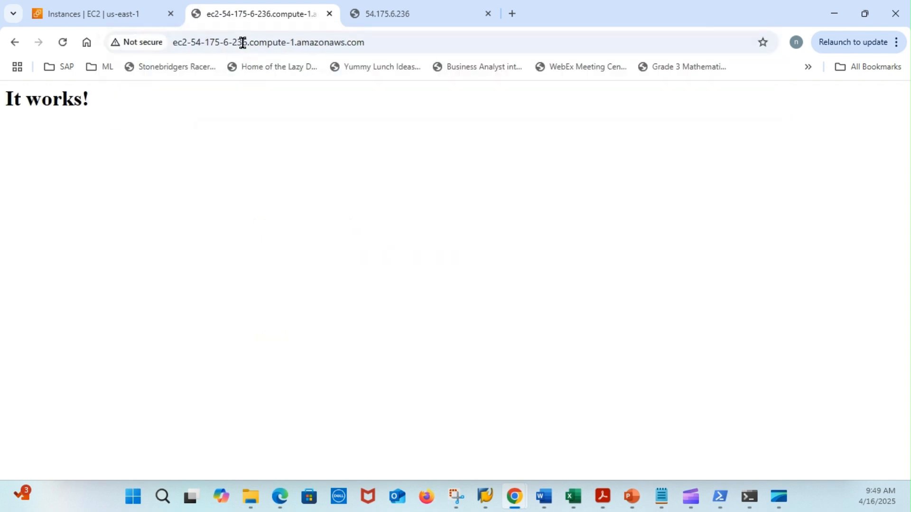
pyautogui.click(759, 504)
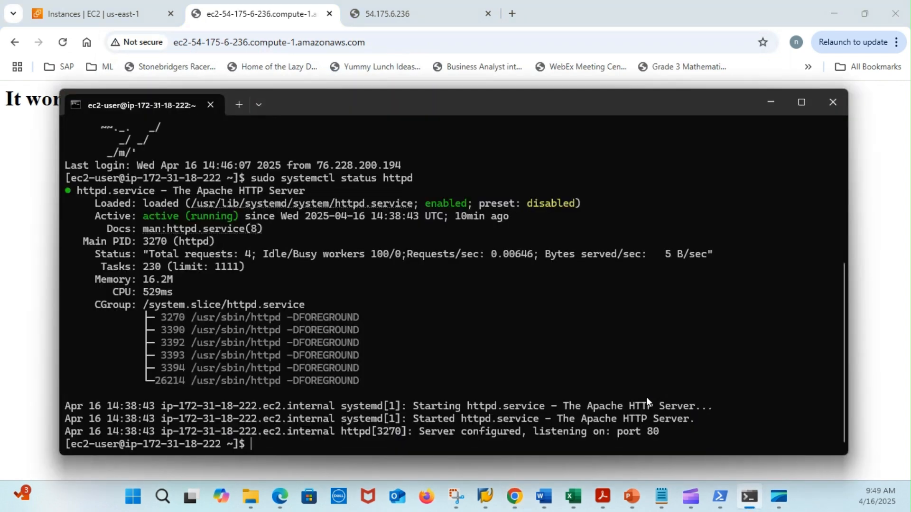
pyautogui.write('curl http://localhost')
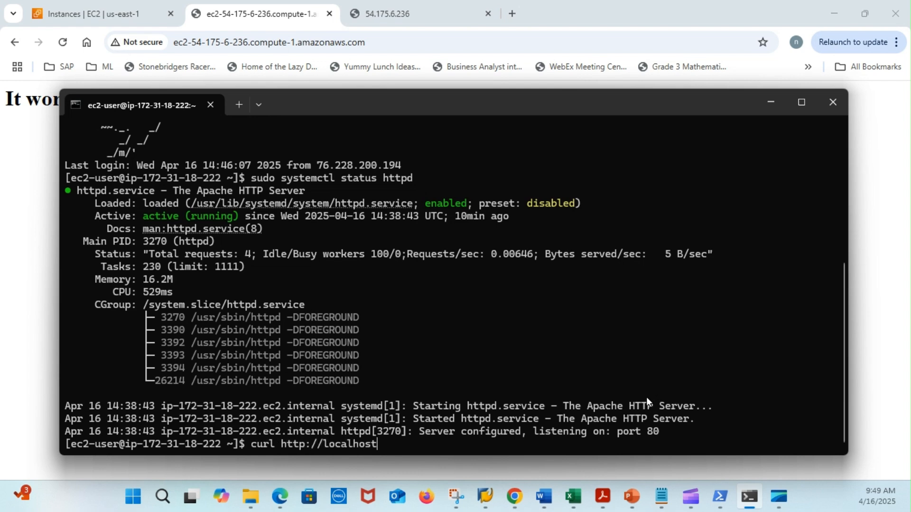
pyautogui.press('Return')
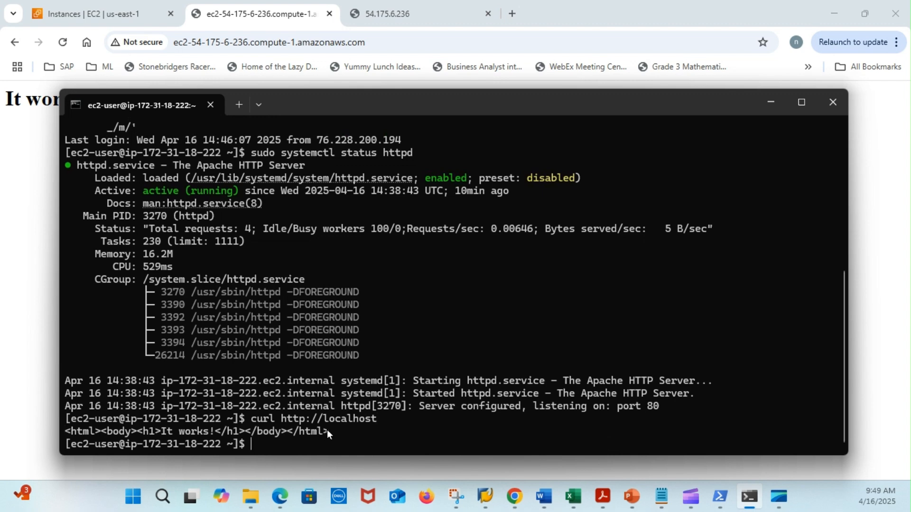
pyautogui.moveTo(327, 430); pyautogui.dragTo(99, 430)
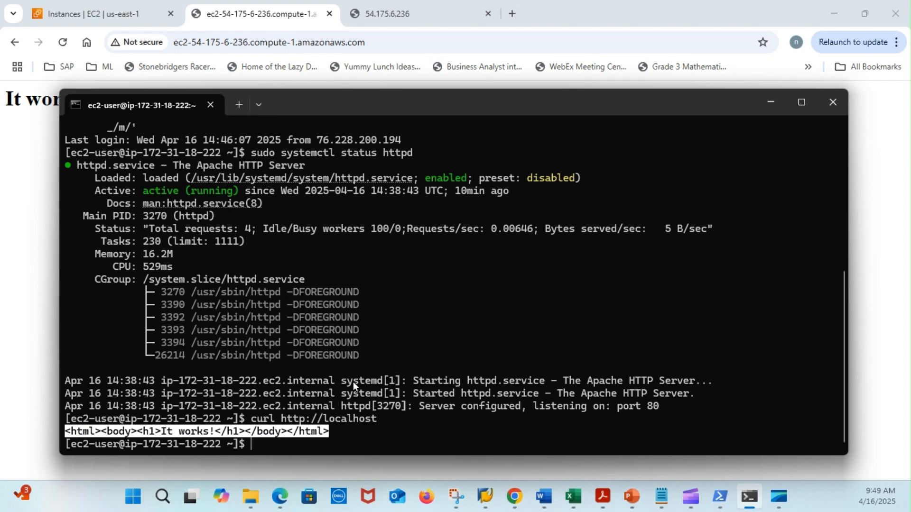
# Back in the EC2 console, terminate (delete) MyWebServerInstance and confirm the termination
pyautogui.click(130, 10)
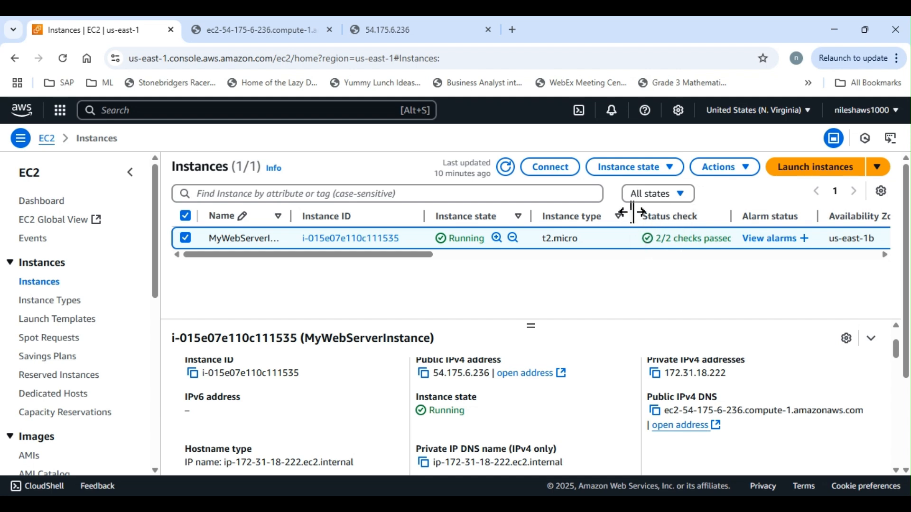
pyautogui.click(672, 169)
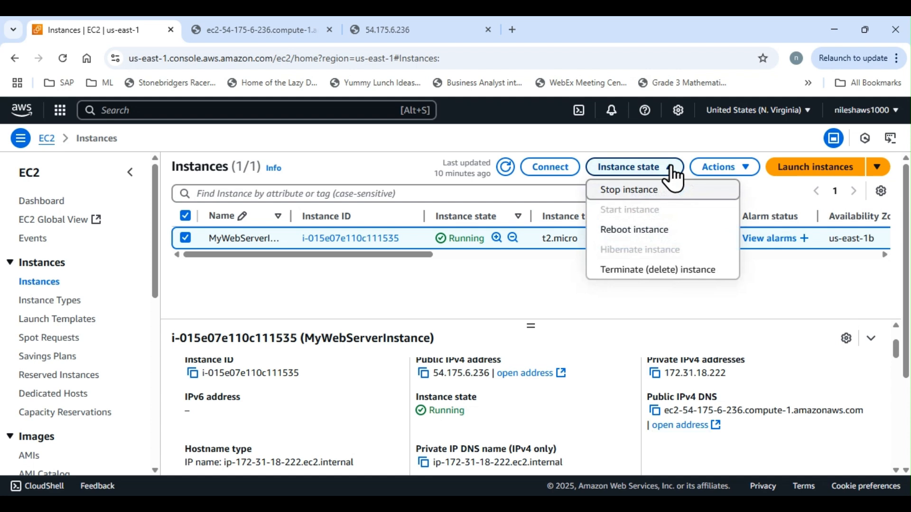
pyautogui.click(672, 271)
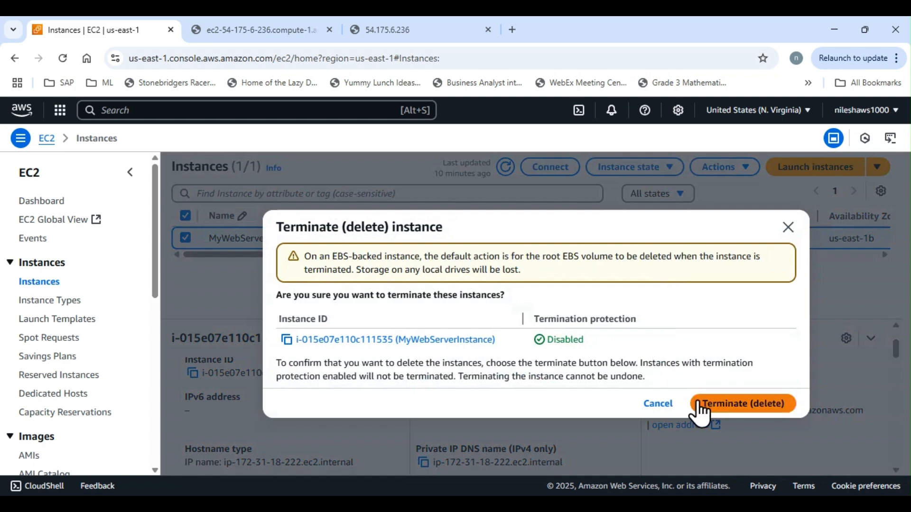
pyautogui.click(738, 404)
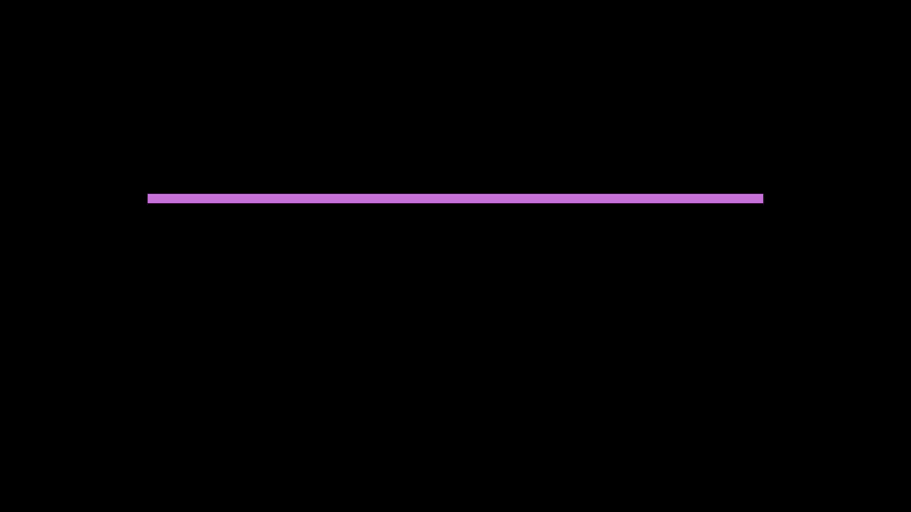